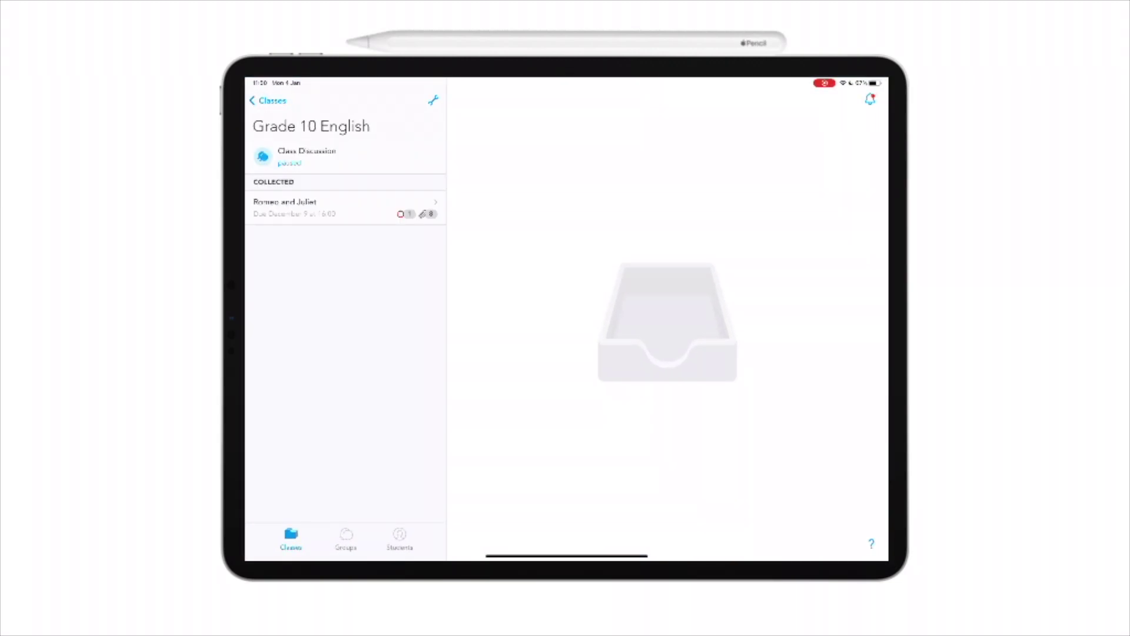
click(344, 207)
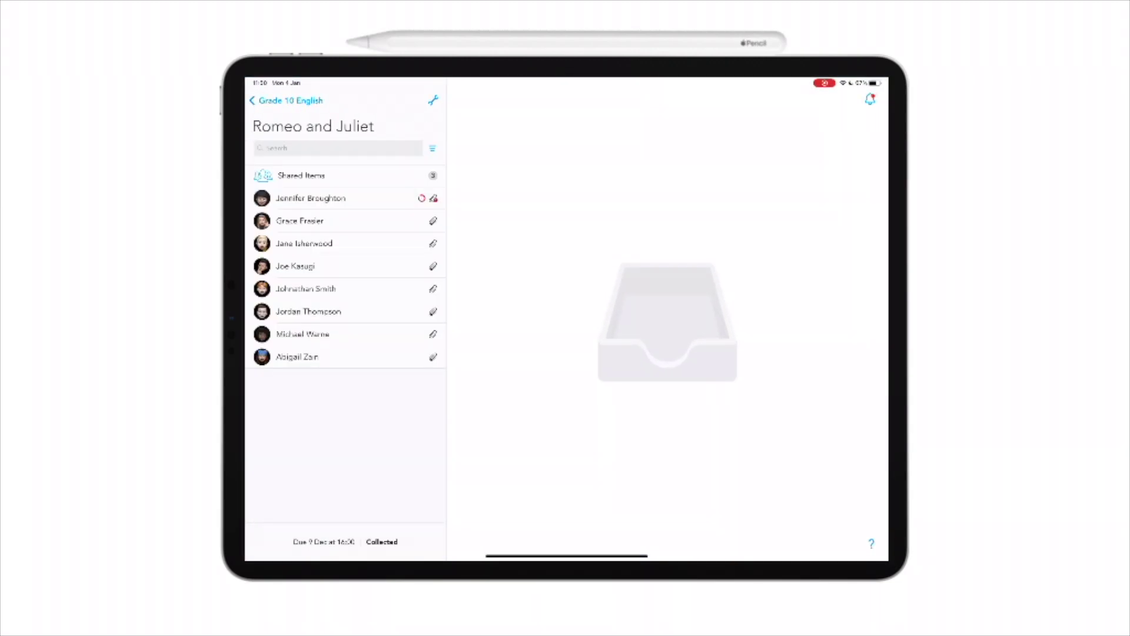
click(312, 198)
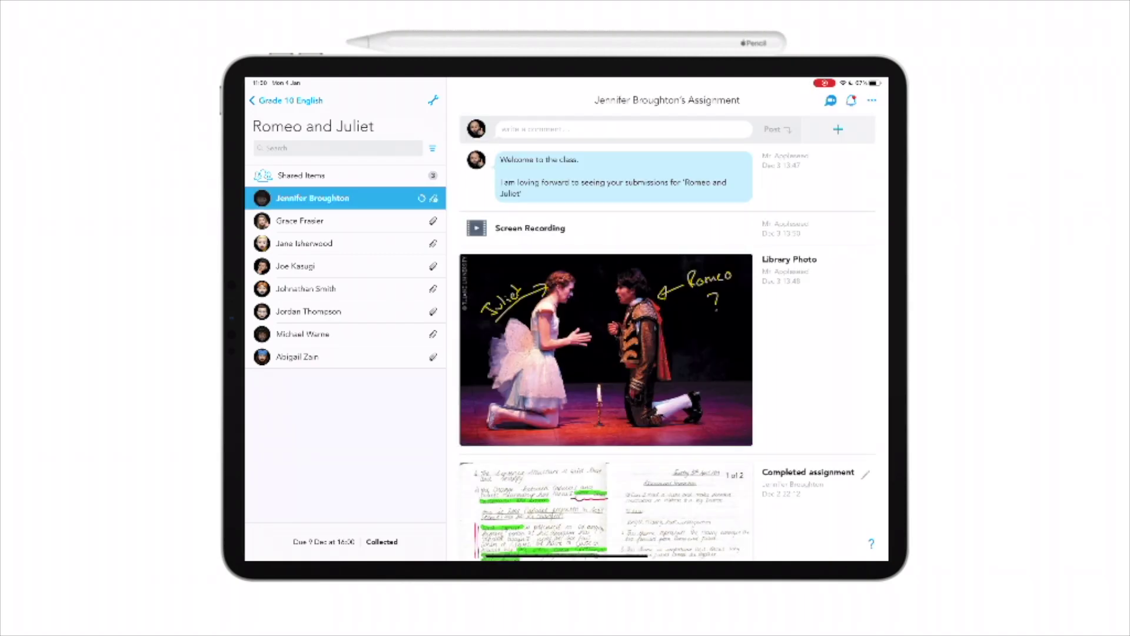
scroll(671, 353, down, 4)
click(606, 424)
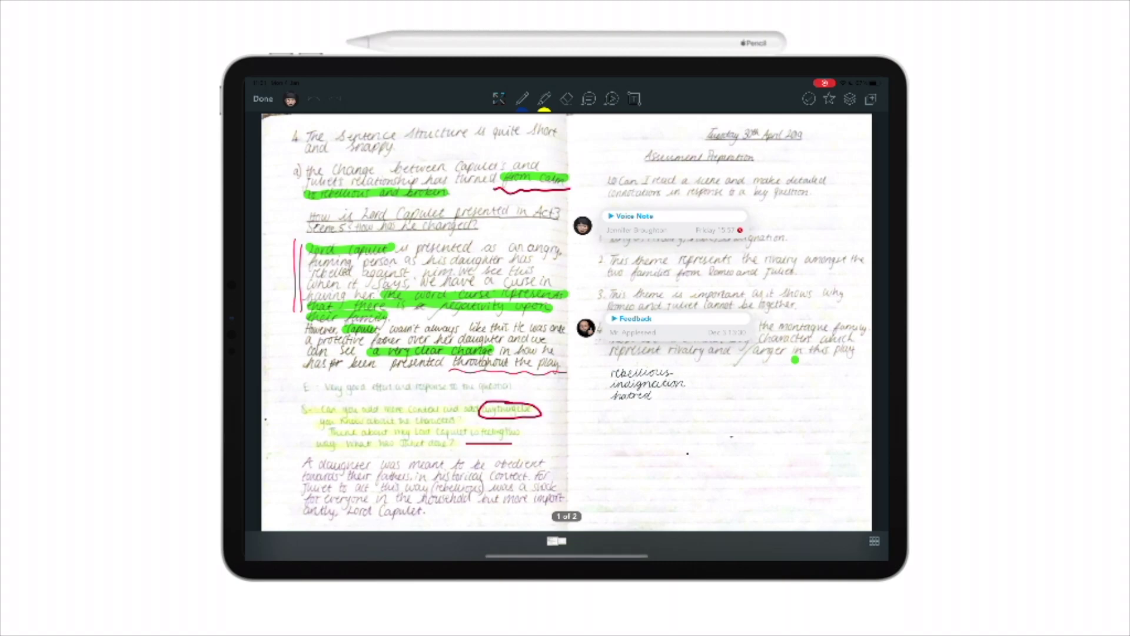
Switch to a thick red pen and tick three answers on the right page
click(521, 98)
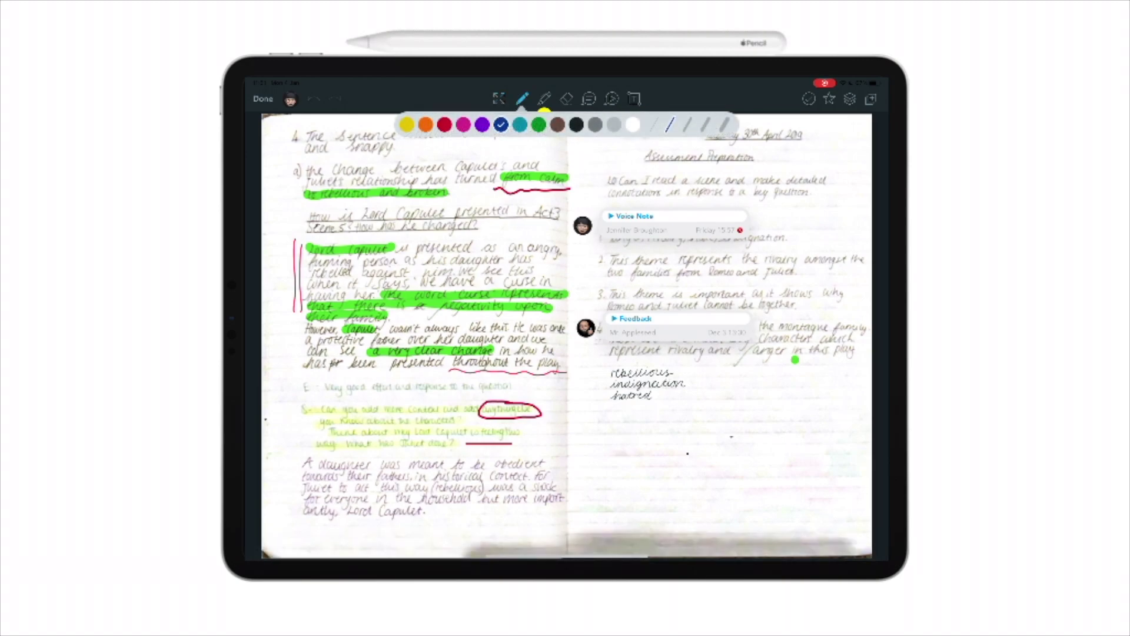
click(444, 125)
click(688, 125)
drag(807, 266, 840, 239)
drag(813, 311, 846, 291)
drag(813, 371, 862, 336)
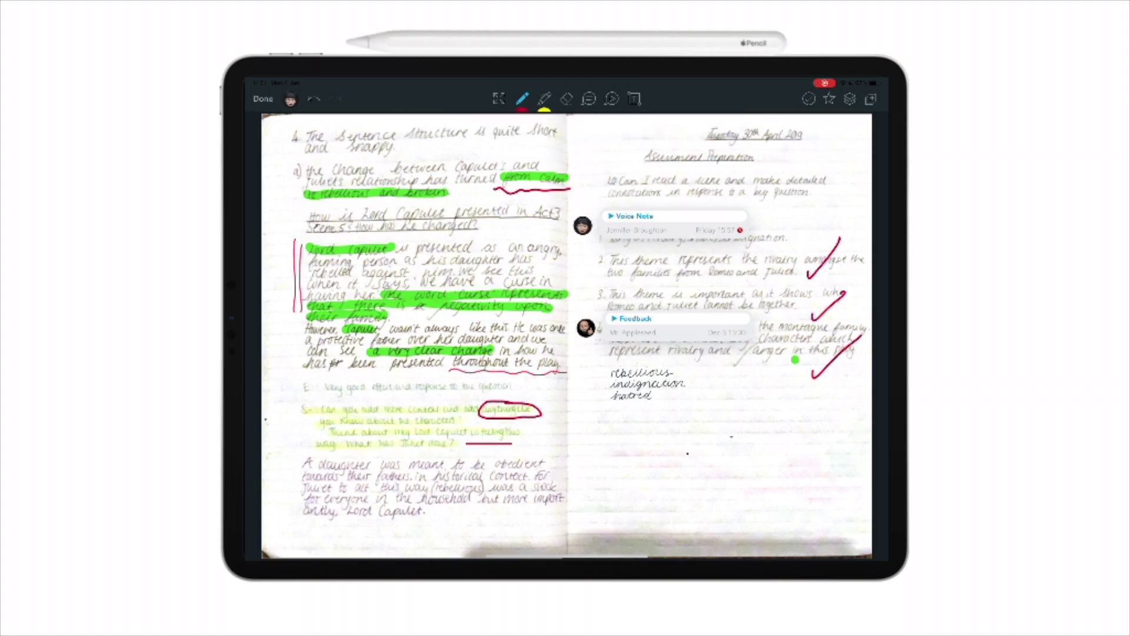
click(291, 99)
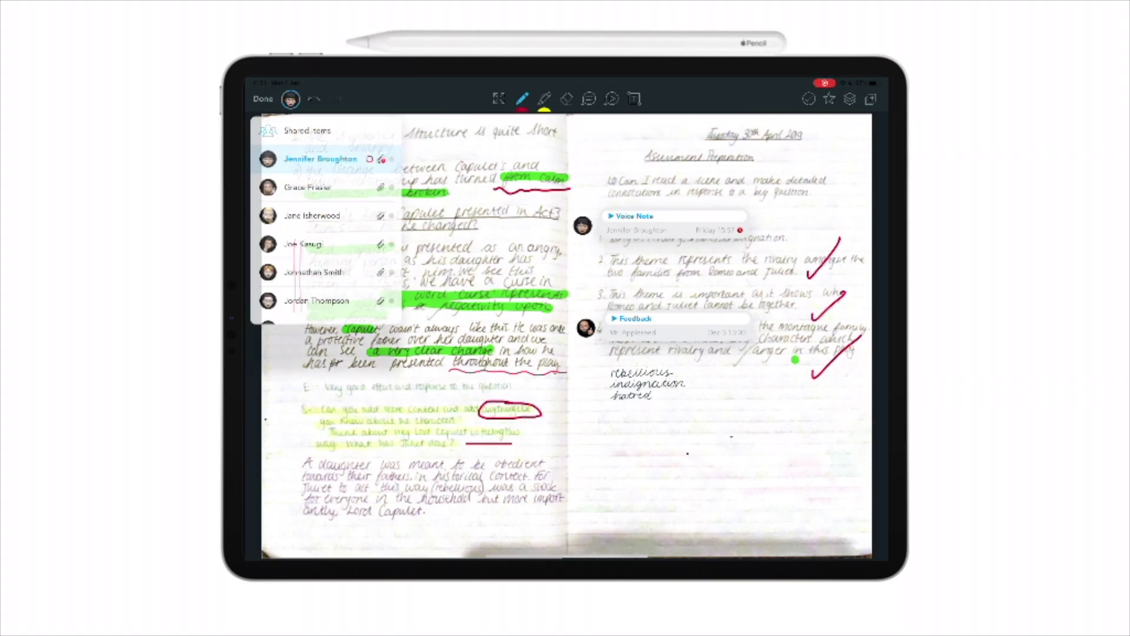
click(307, 186)
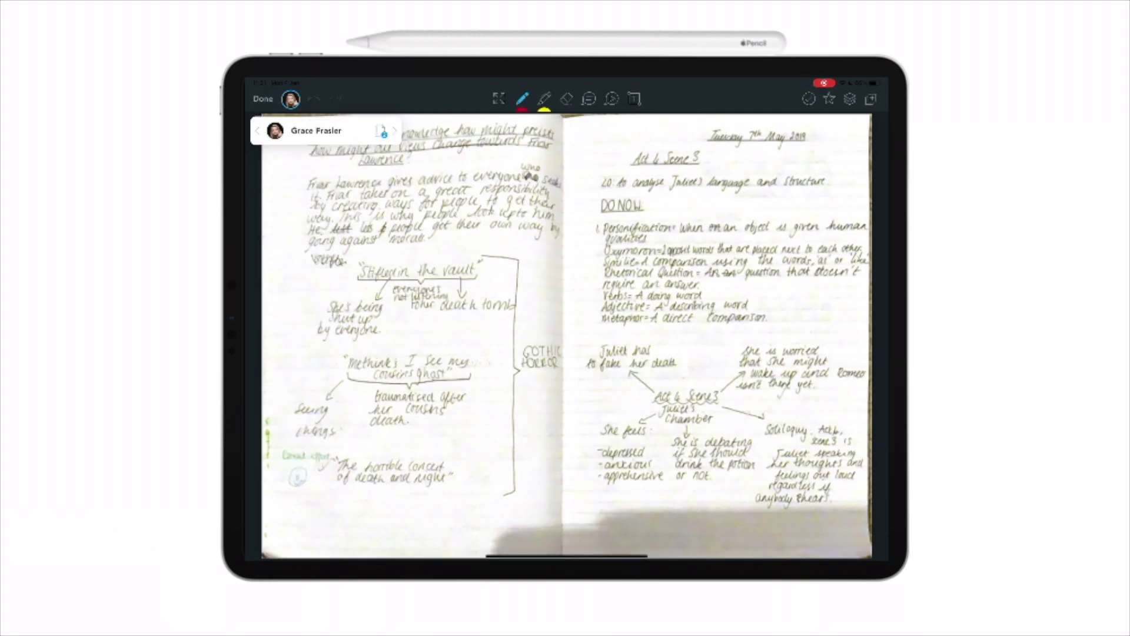
drag(797, 281, 828, 259)
drag(820, 386, 848, 358)
drag(811, 510, 856, 484)
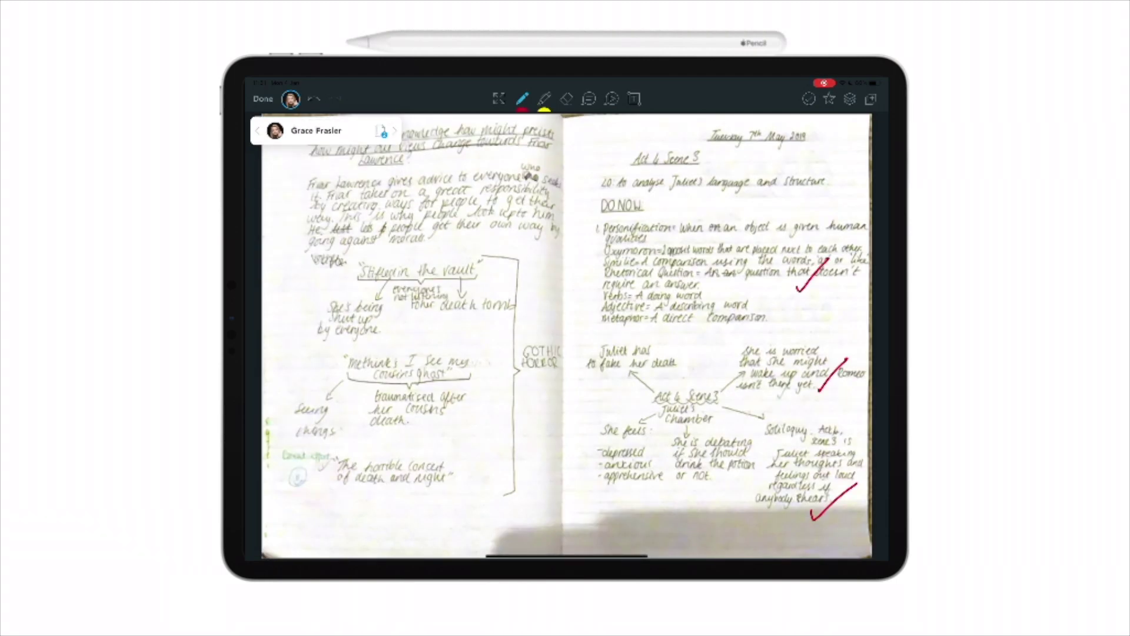
click(395, 131)
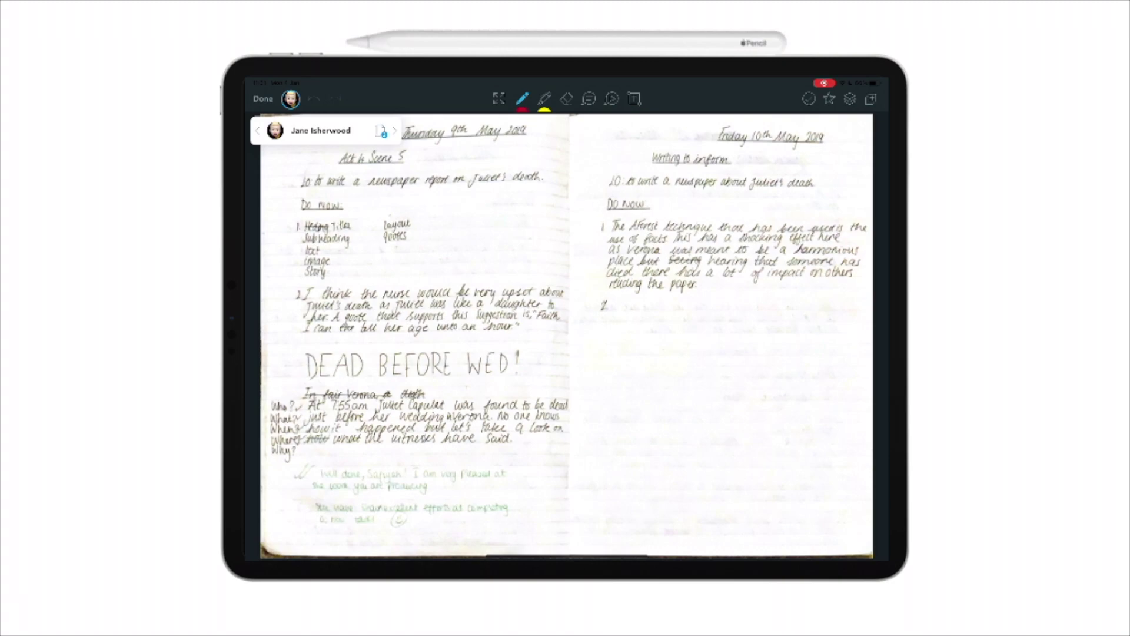
drag(300, 221, 305, 219)
drag(512, 336, 558, 310)
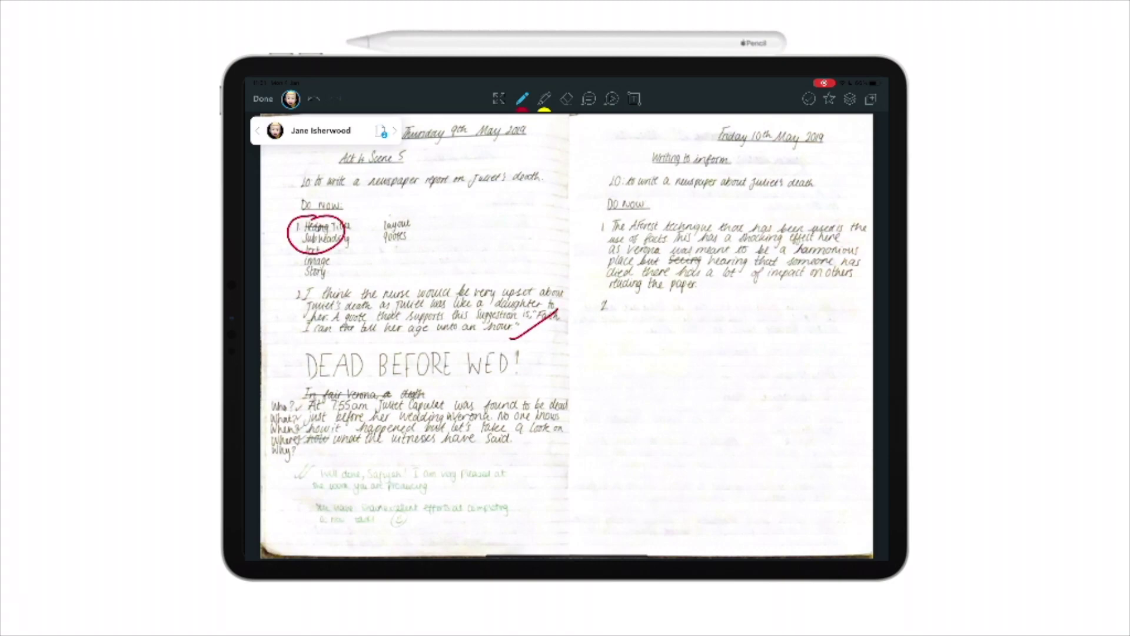
drag(834, 302, 841, 320)
drag(797, 270, 831, 249)
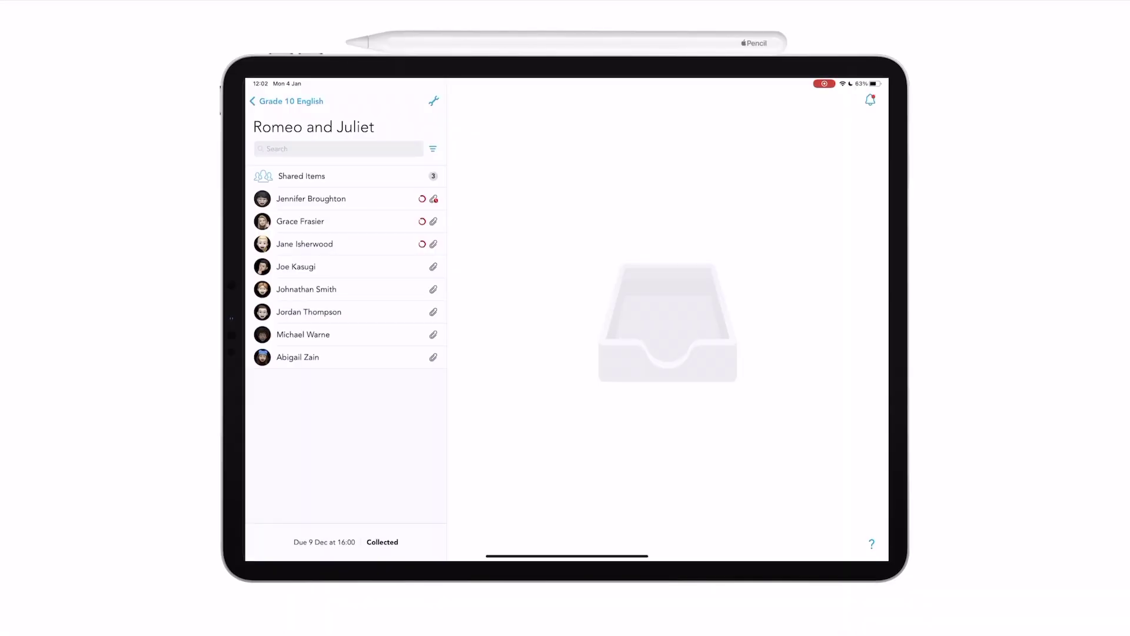
Play the Shared Items screen recording, then open the stage photo full screen
click(344, 176)
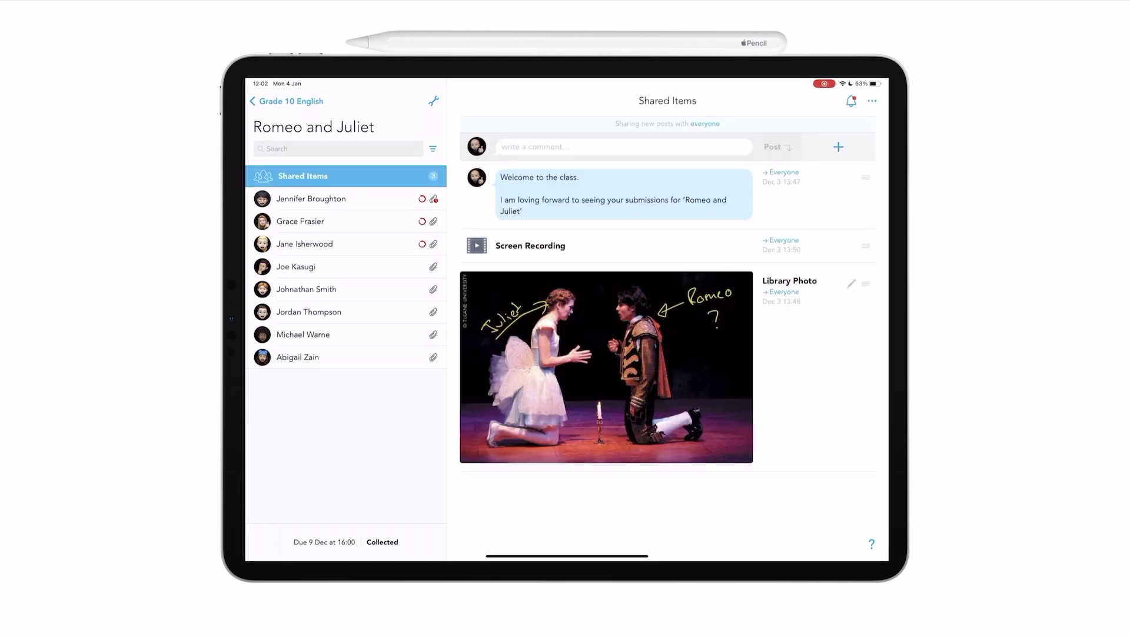
click(609, 245)
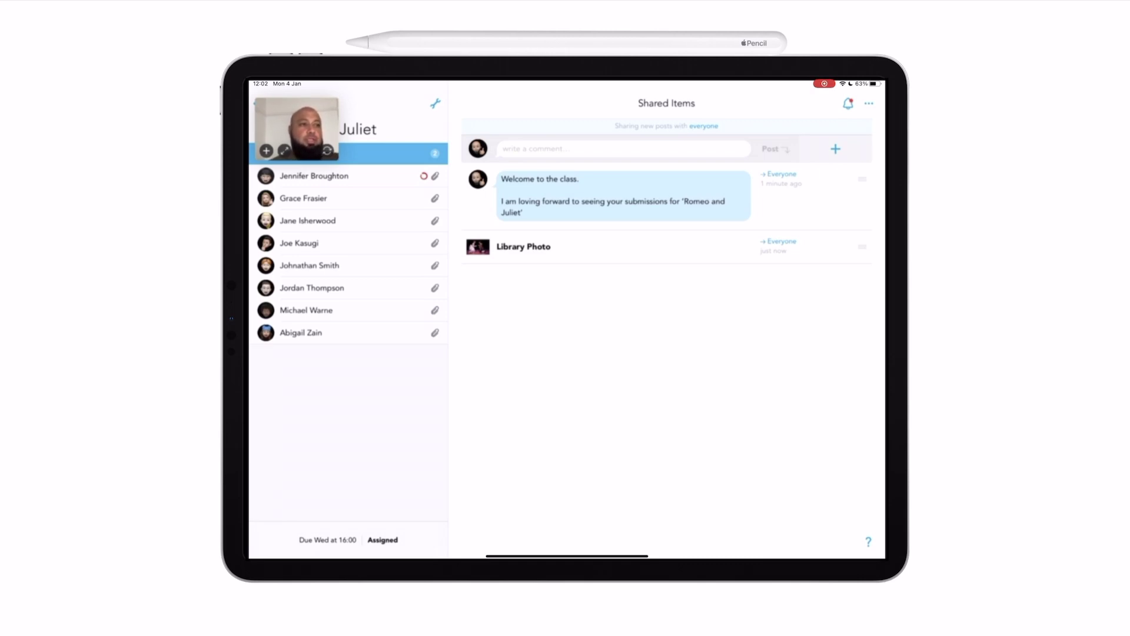
click(524, 246)
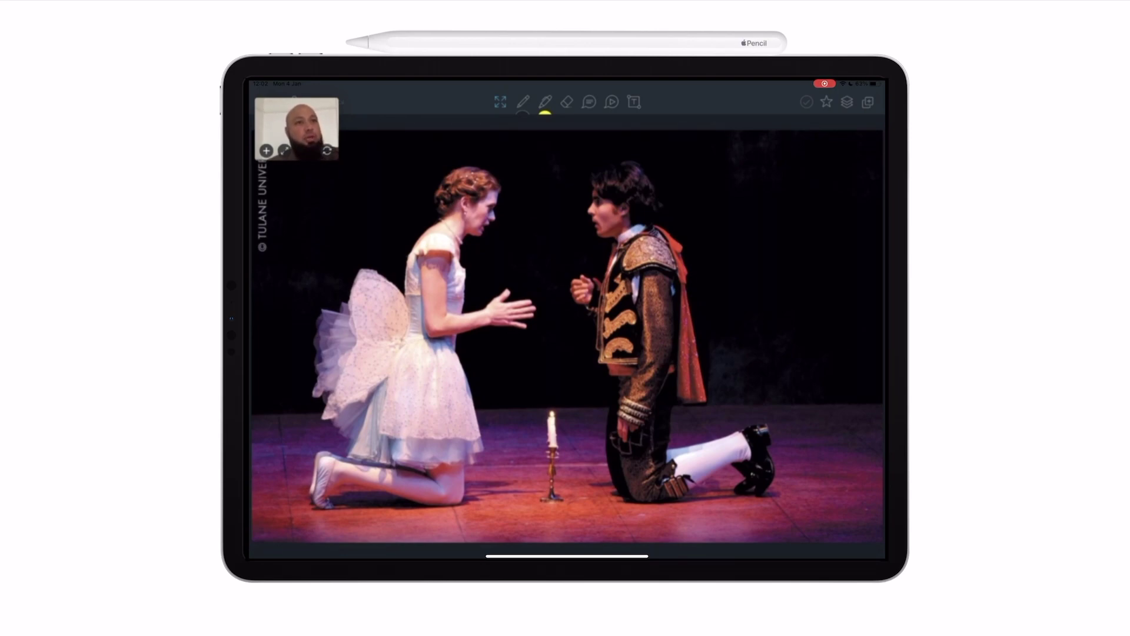
Draw a yellow arrow at the kneeling man and handwrite 'Romeo ?' beside it
click(524, 101)
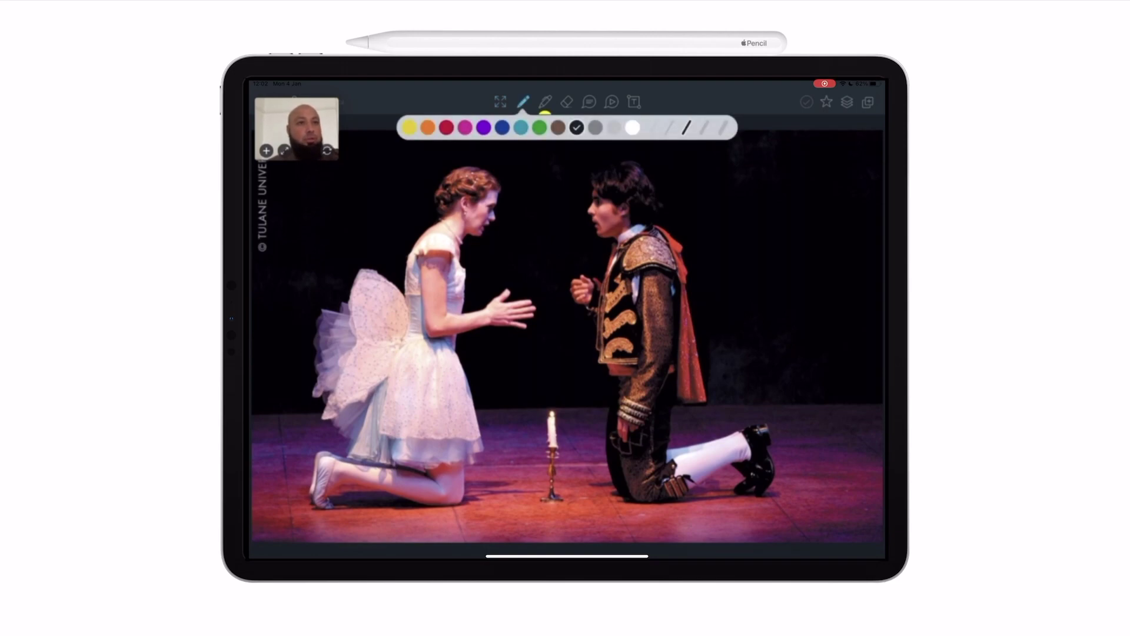
click(410, 127)
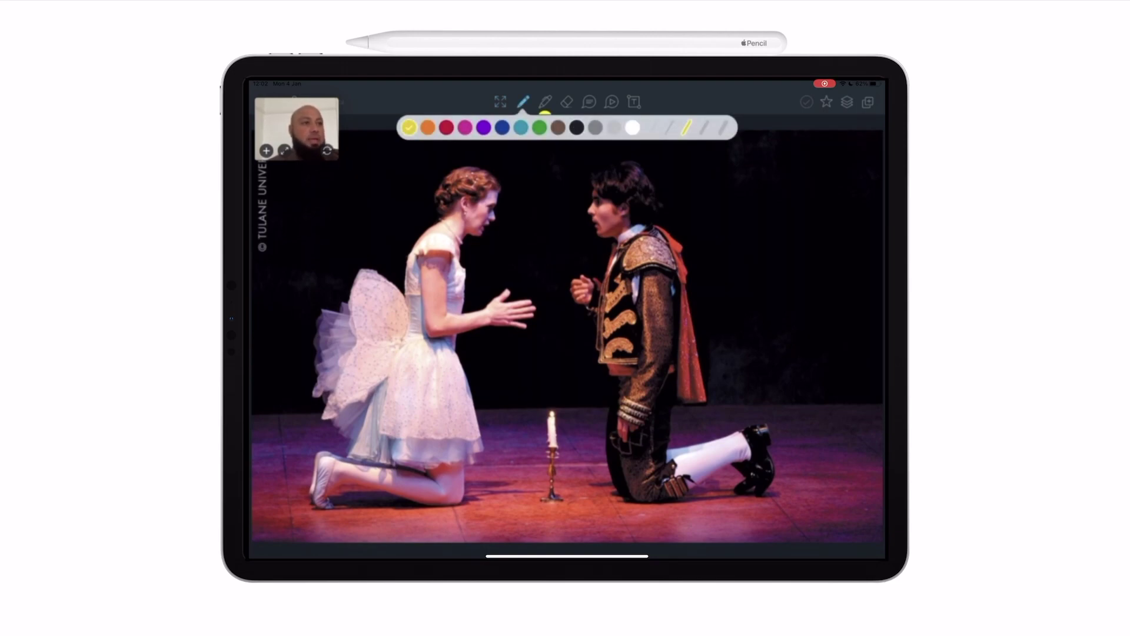
mouse_move(687, 216)
mouse_down()
mouse_move(735, 196)
mouse_move(696, 228)
mouse_up()
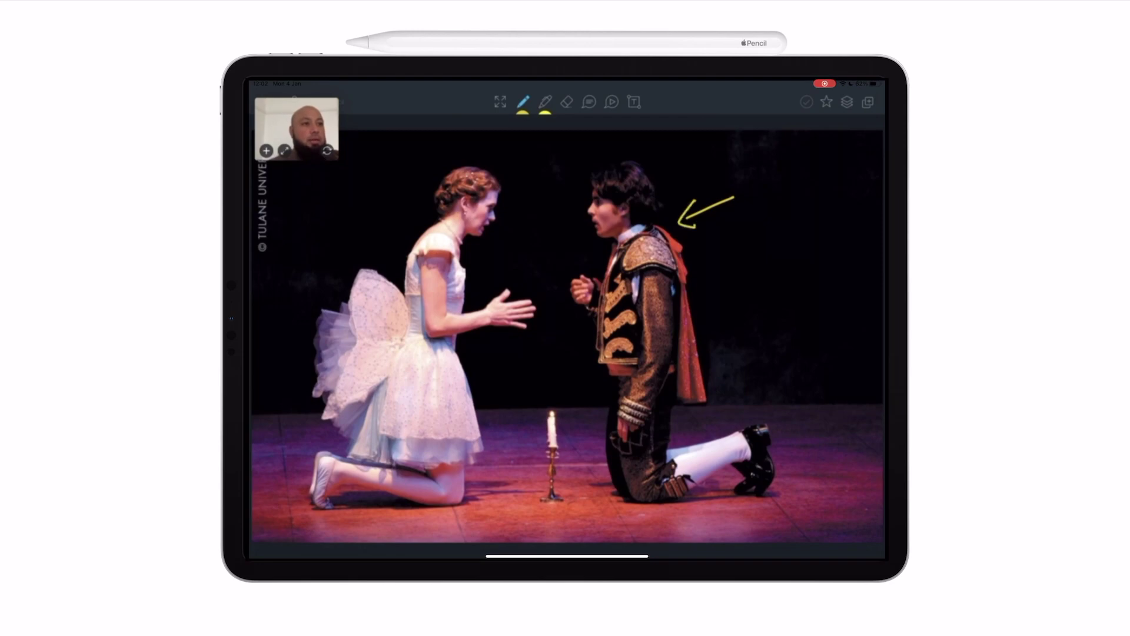
mouse_move(746, 177)
mouse_down()
mouse_move(756, 204)
mouse_move(789, 182)
mouse_move(835, 184)
mouse_up()
drag(786, 220, 803, 240)
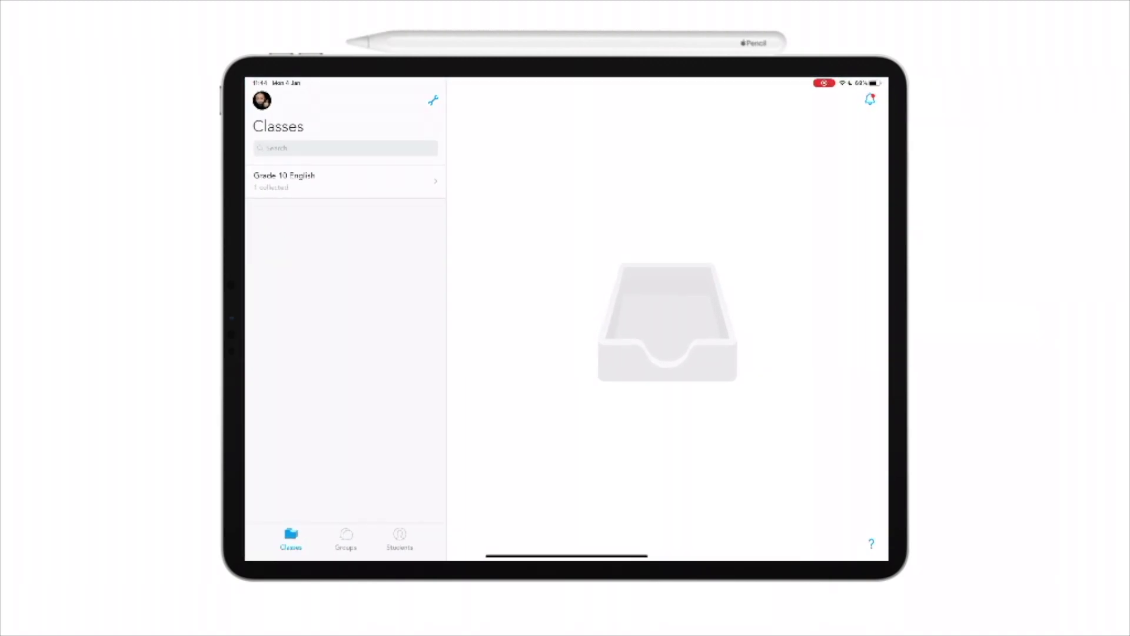
click(344, 180)
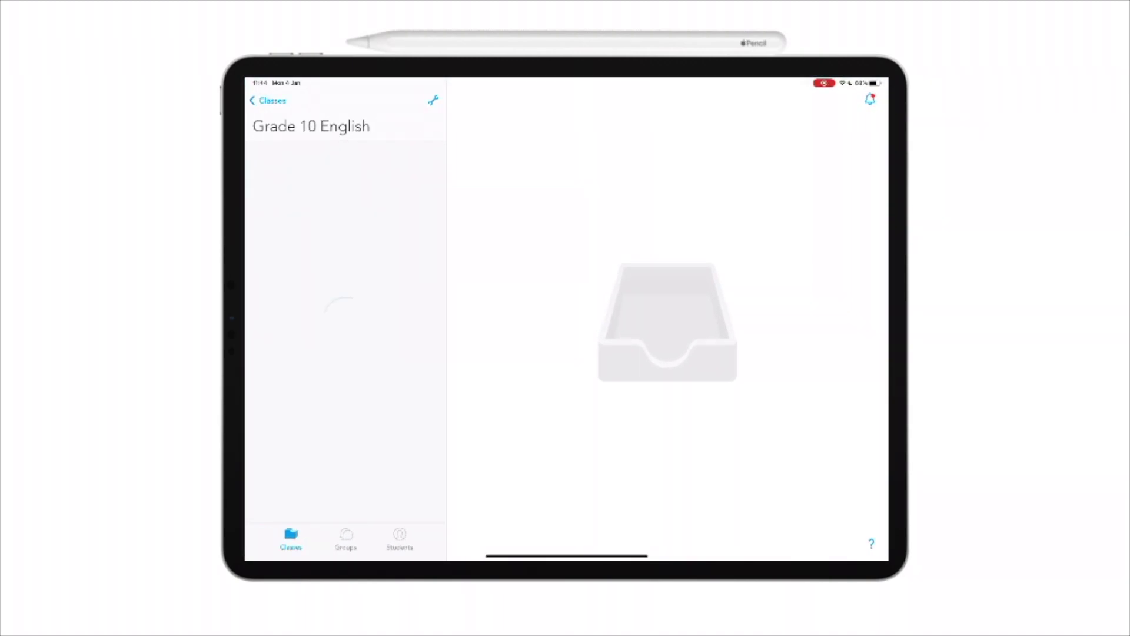
click(345, 207)
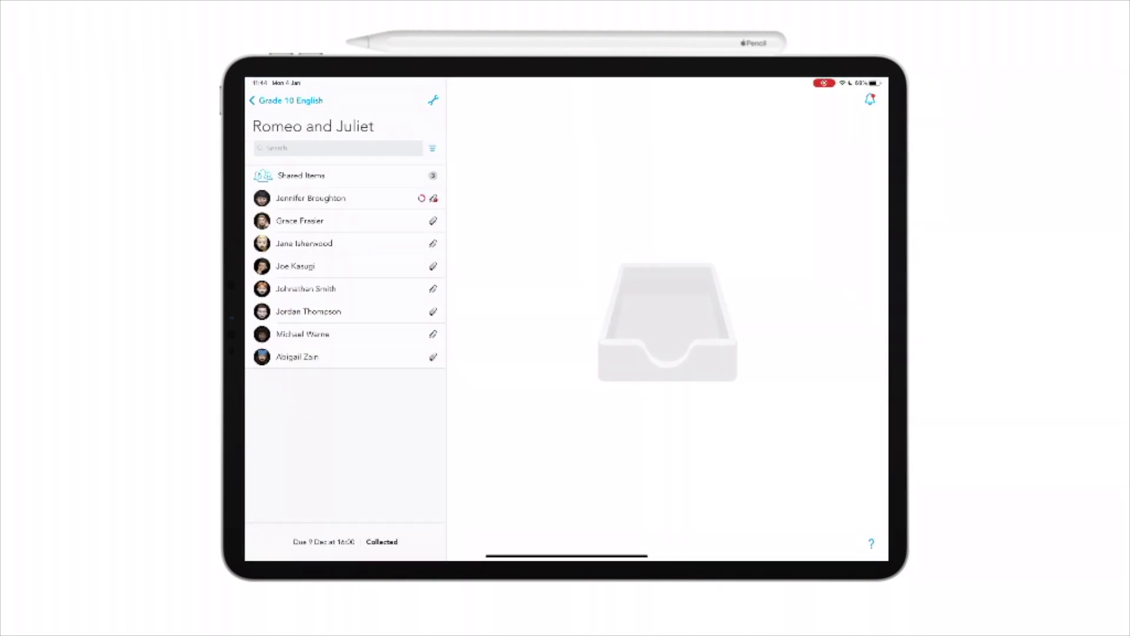
click(344, 198)
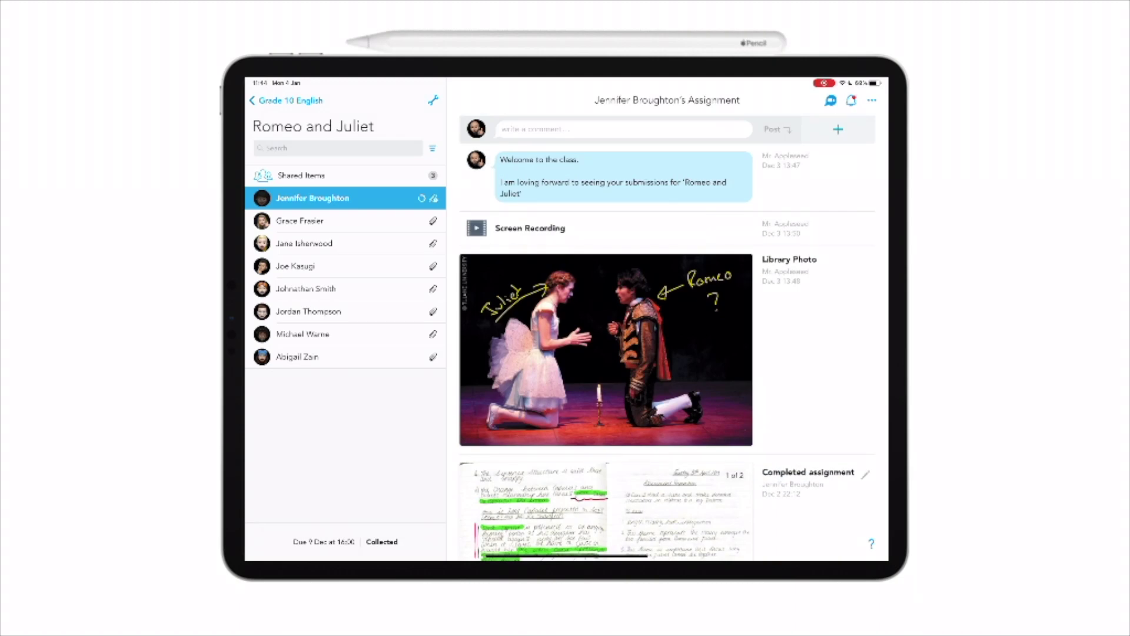
scroll(671, 353, down, 3)
click(808, 305)
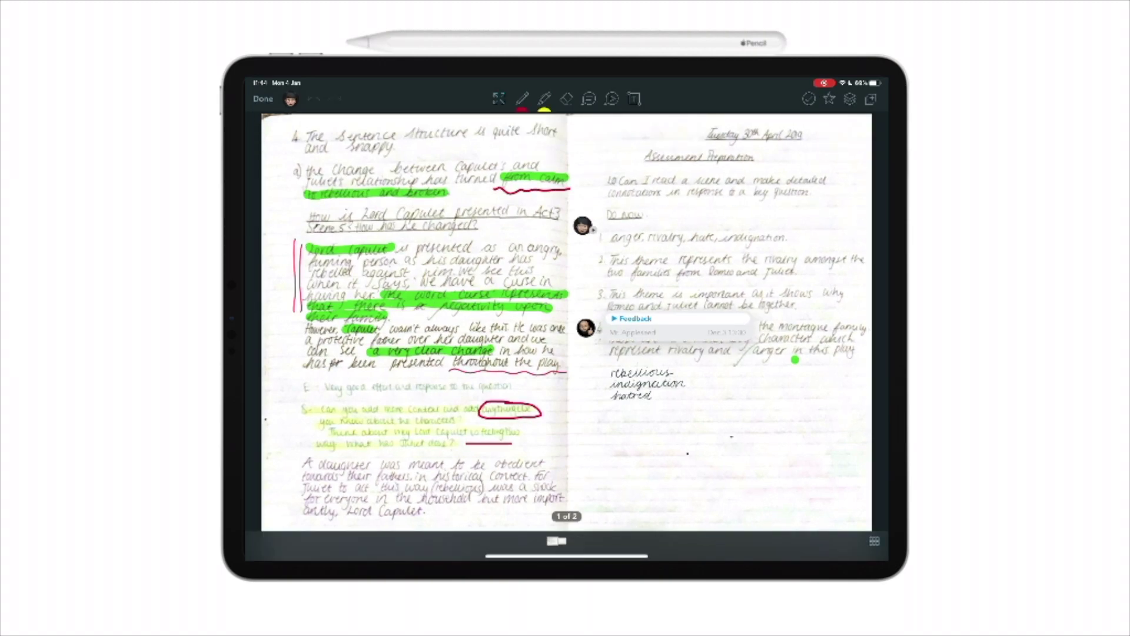
click(635, 319)
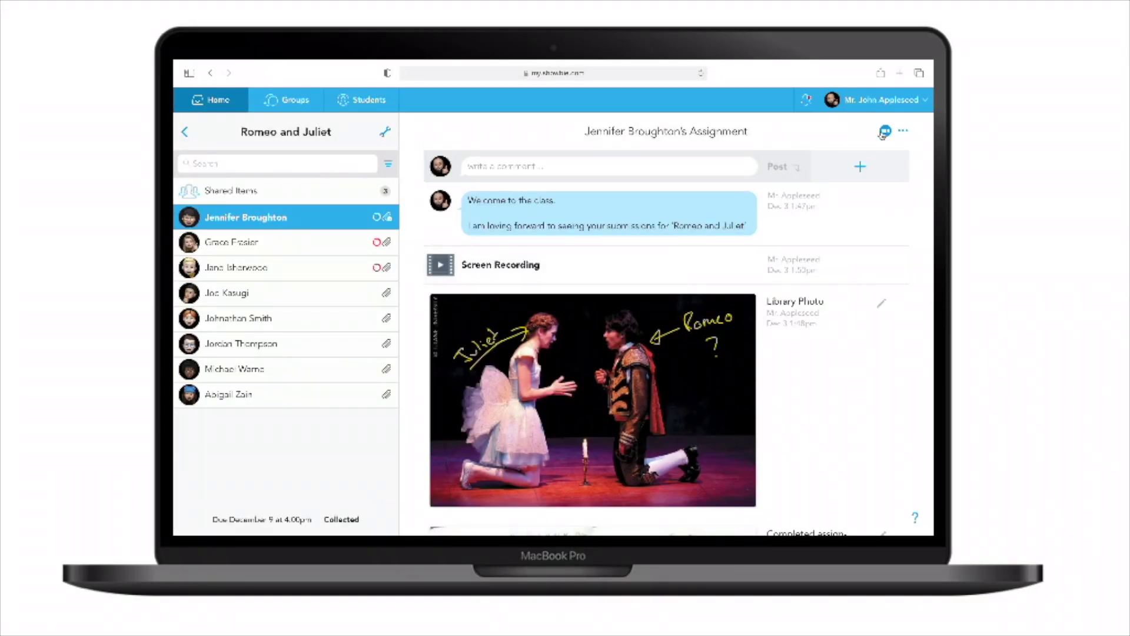
Cancel the assignment's video chat prompt, open Class Discussion, and cancel its video chat prompt
click(885, 132)
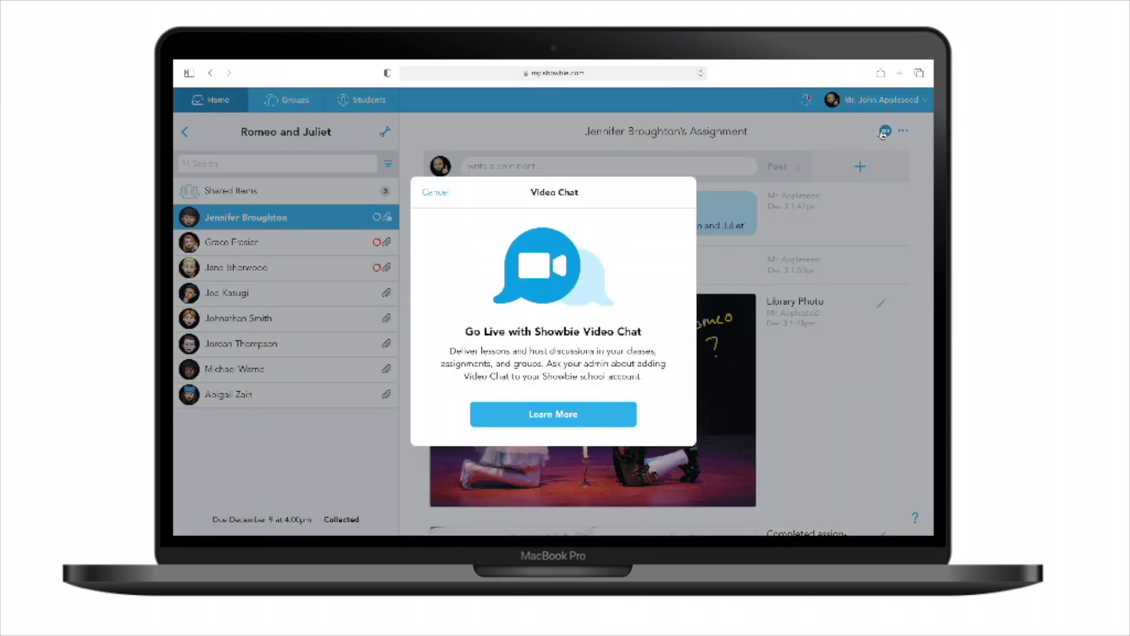
click(435, 192)
click(184, 132)
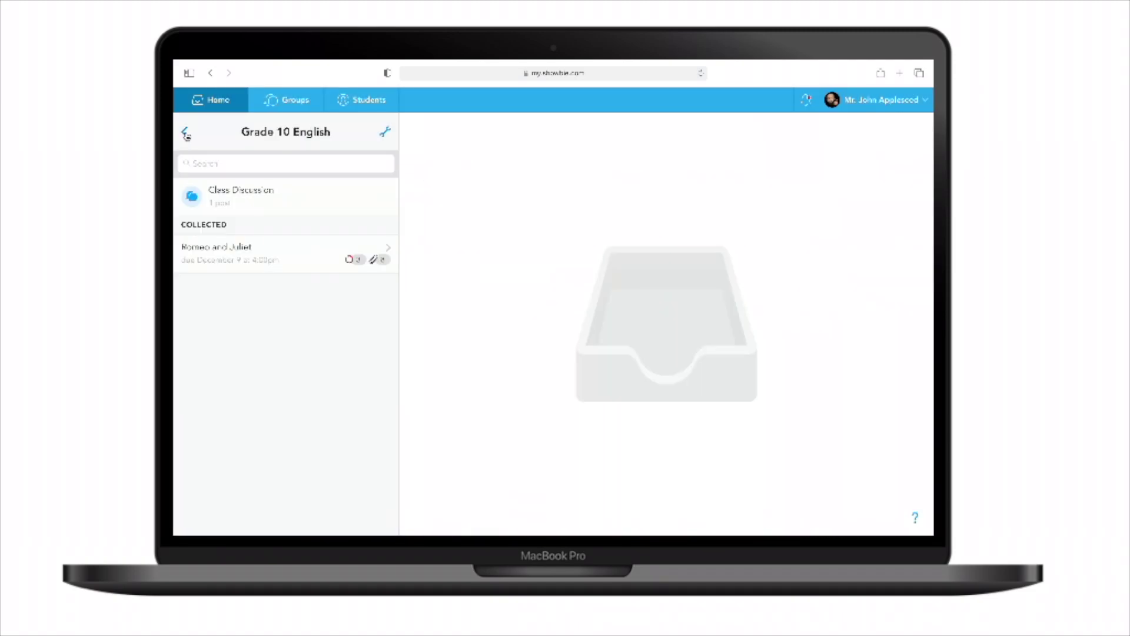
click(278, 202)
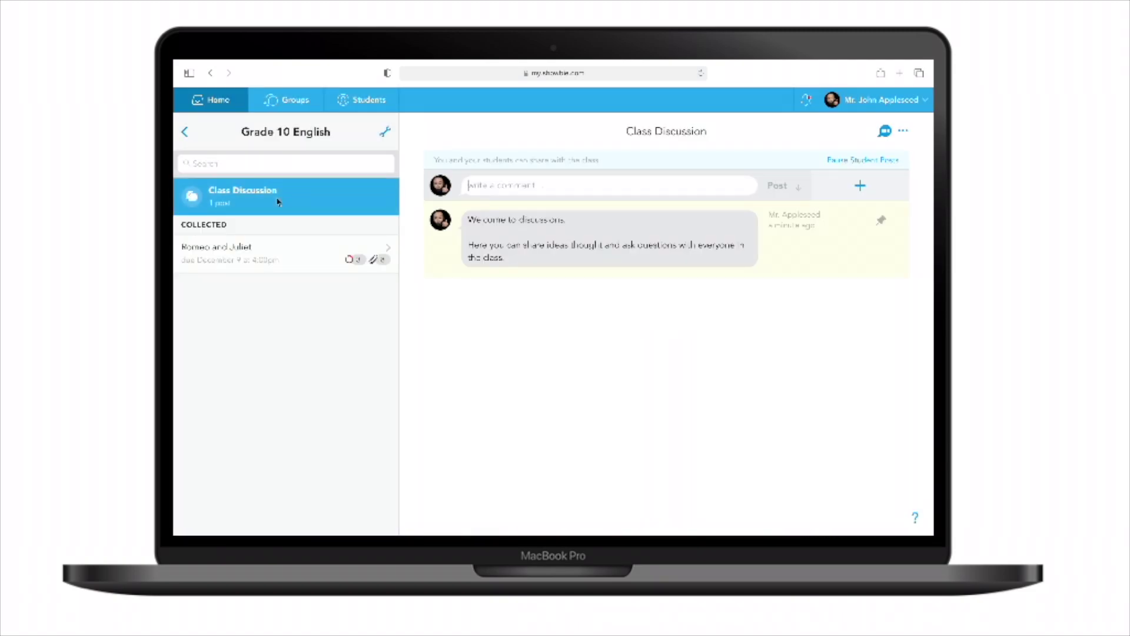
click(886, 131)
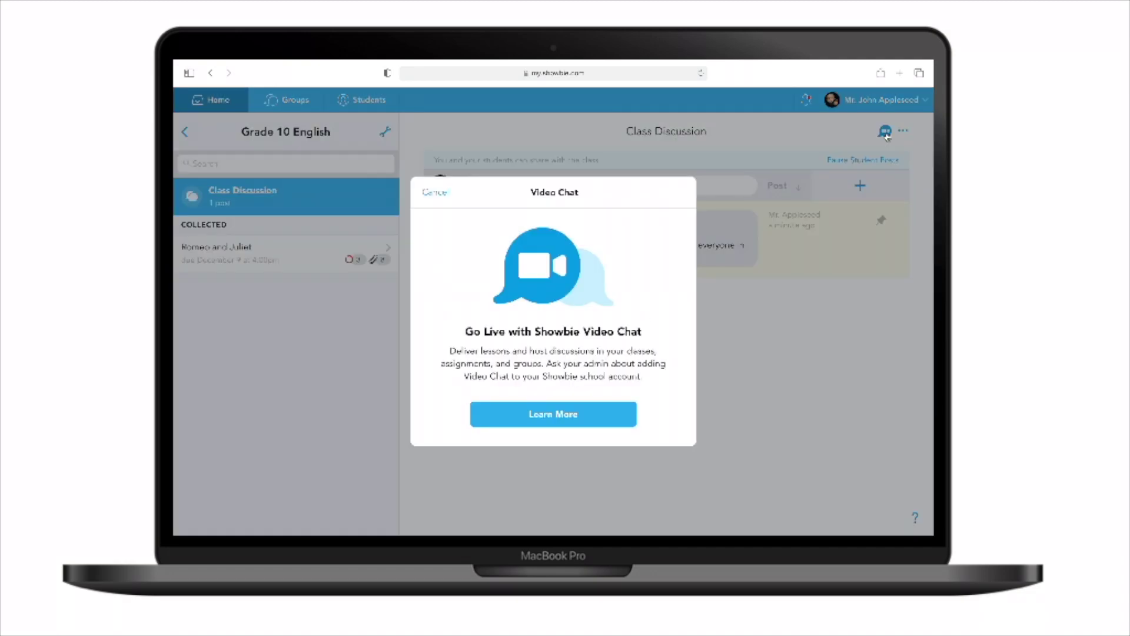
click(433, 192)
Open the English Department group under Groups and cancel its video chat prompt
click(296, 99)
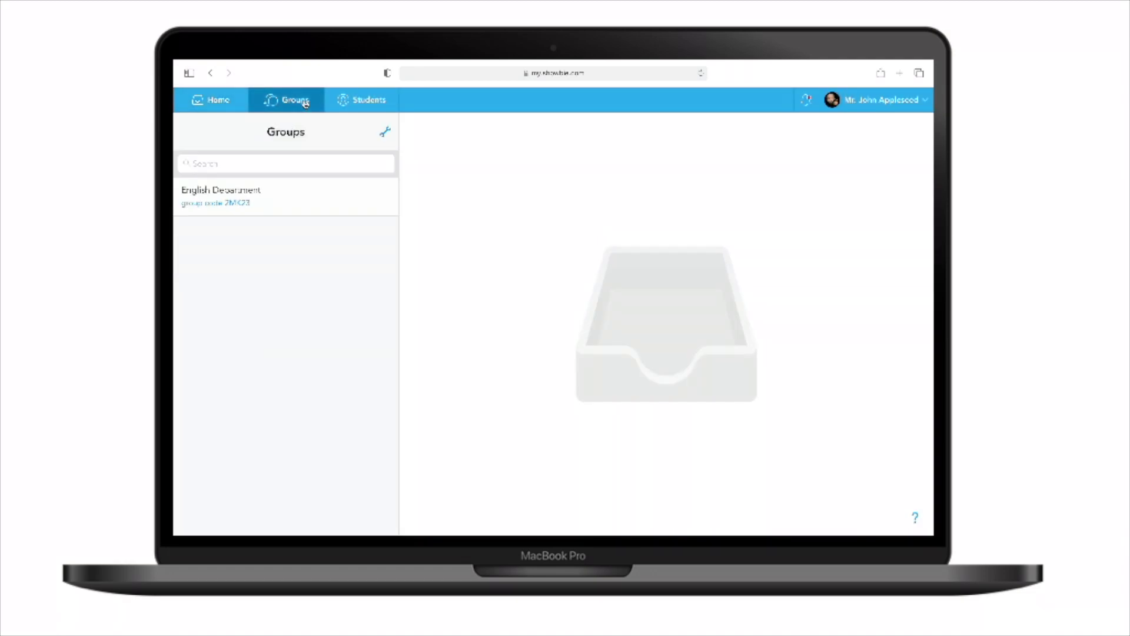
click(303, 204)
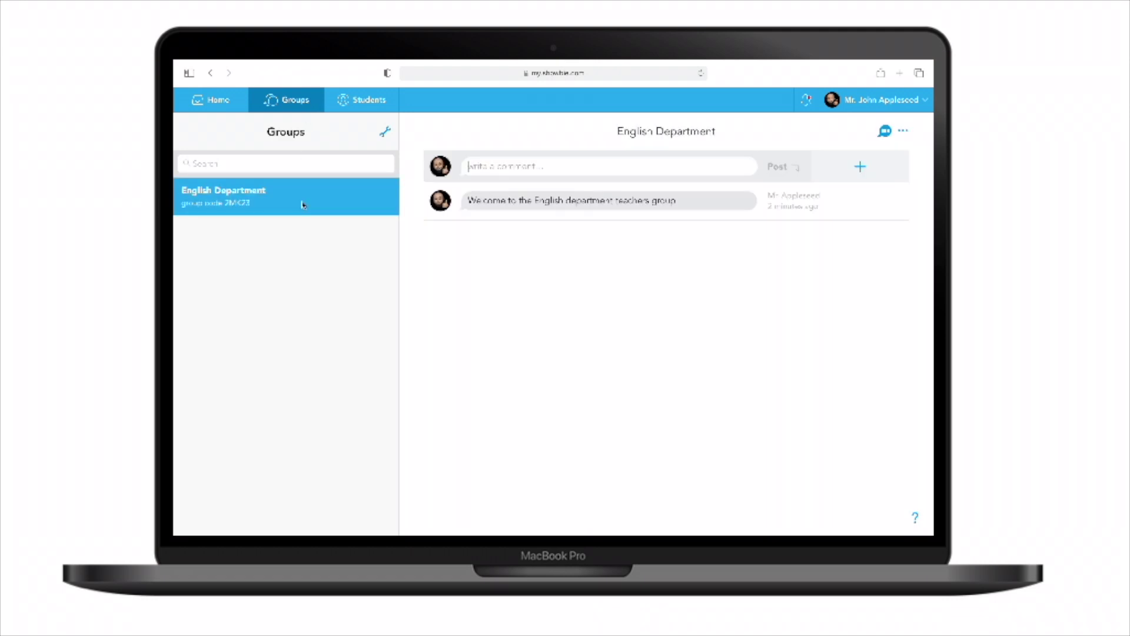
click(885, 132)
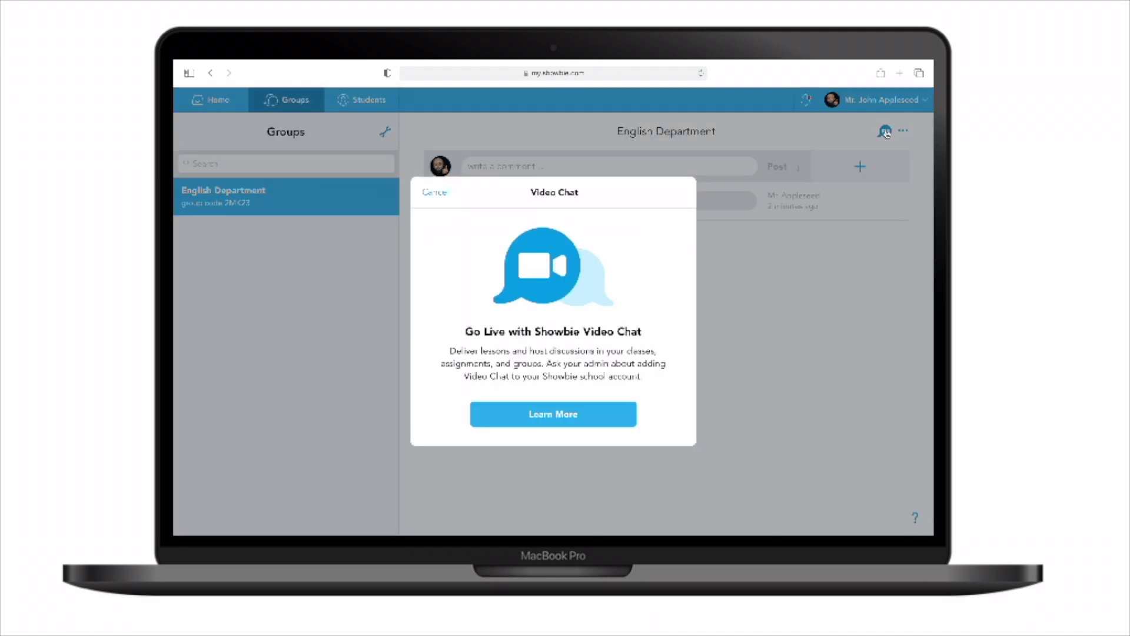
click(437, 195)
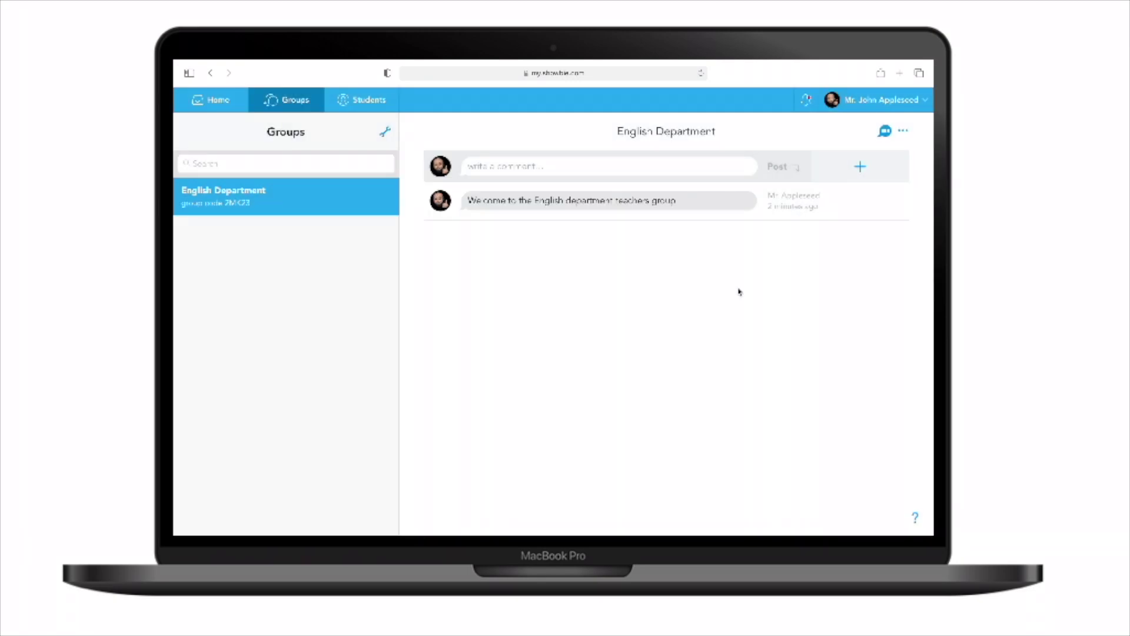